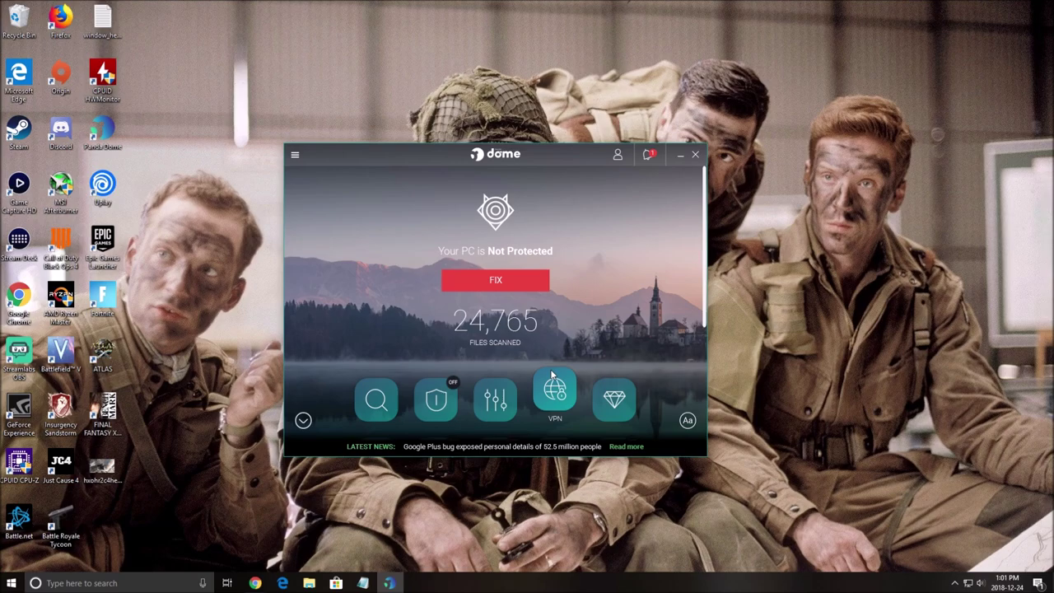
# On the VPN page, switch the virtual server from U.S.A. to Canada and connect.
pyautogui.click(553, 377)
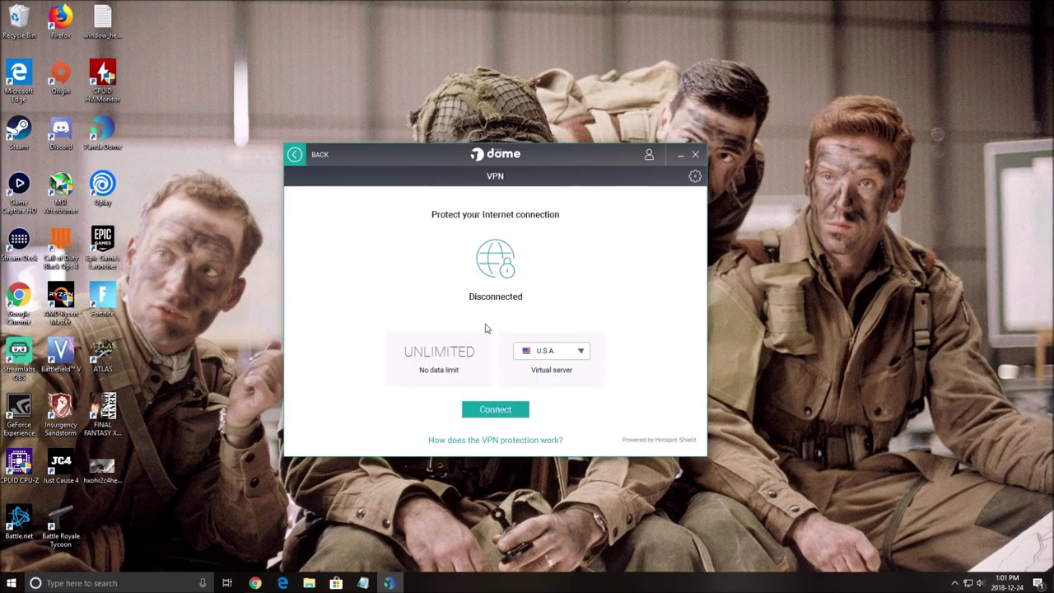
pyautogui.click(574, 353)
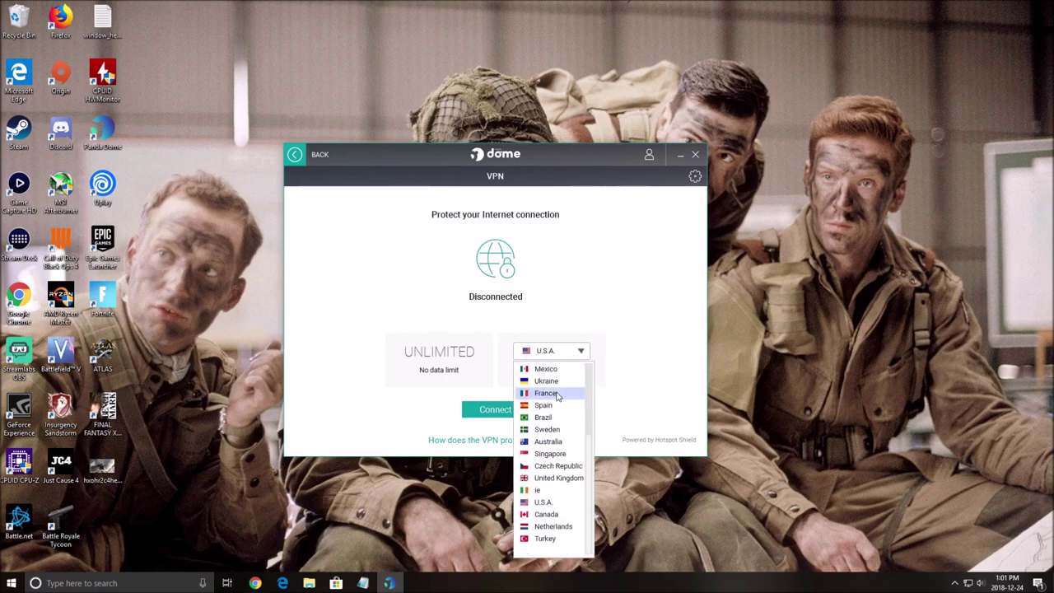
pyautogui.scroll(3, 558, 397)
pyautogui.scroll(-3, 561, 377)
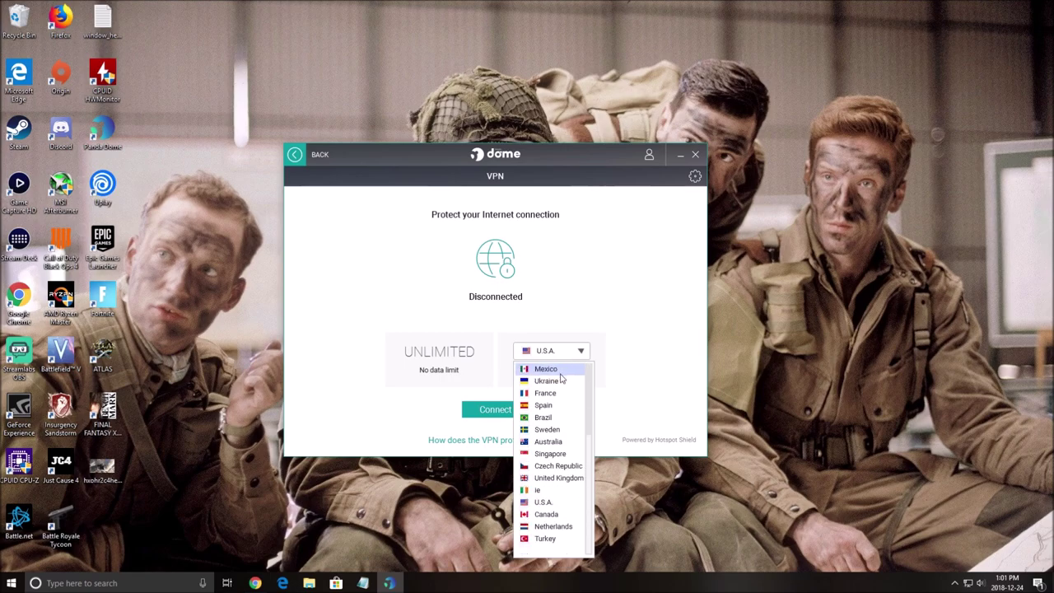
pyautogui.scroll(3, 558, 444)
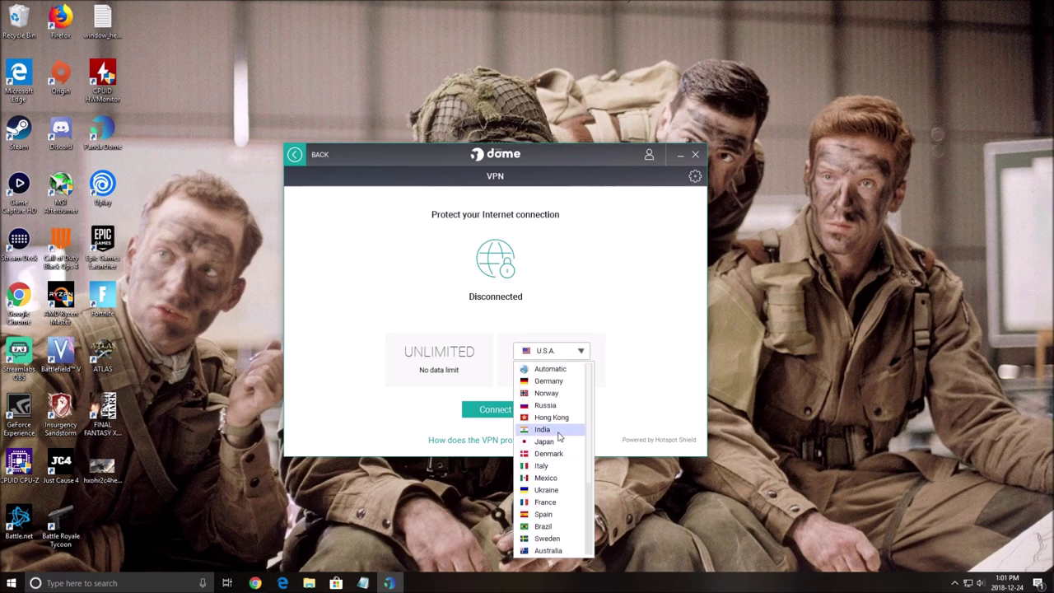
pyautogui.scroll(-3, 559, 400)
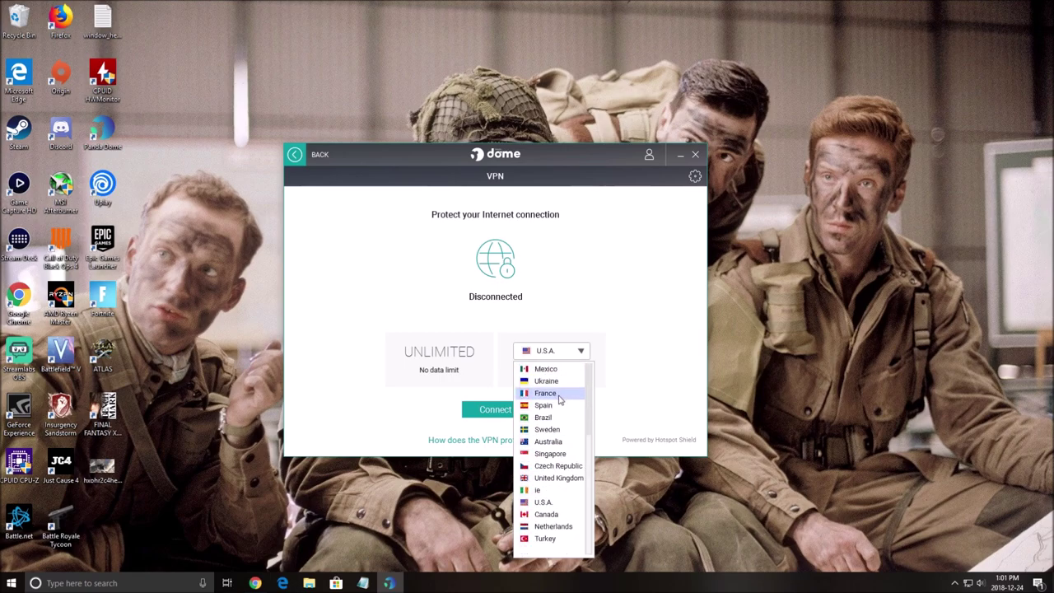
pyautogui.scroll(3, 559, 399)
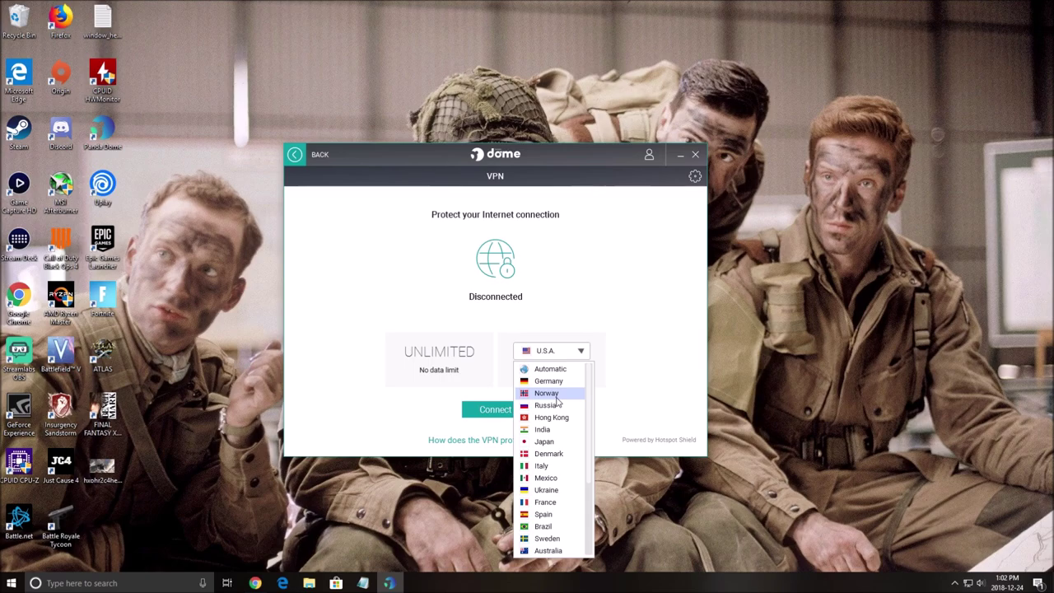
pyautogui.scroll(-3, 558, 401)
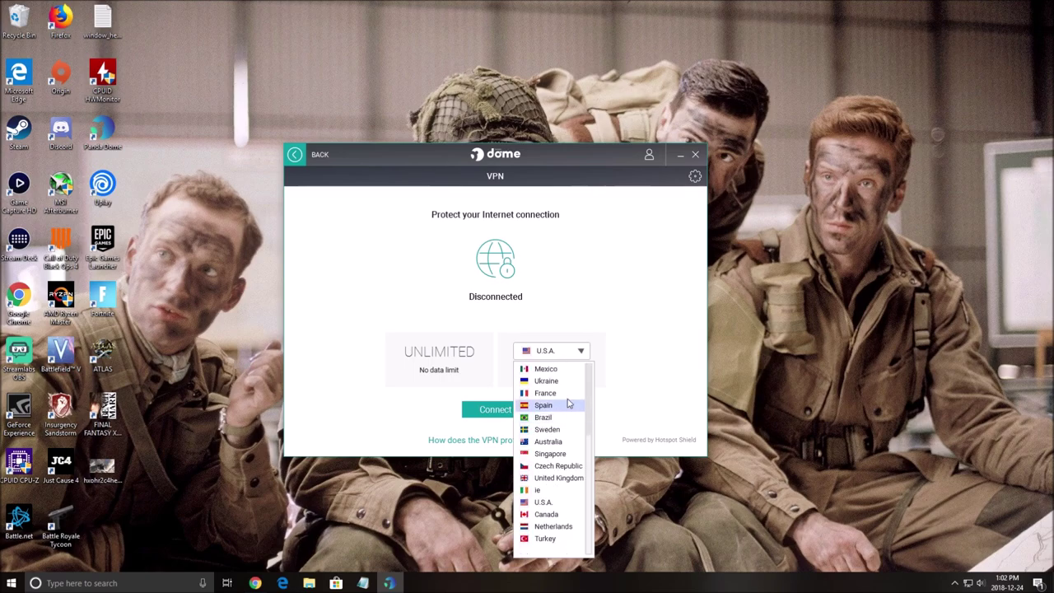
pyautogui.click(557, 516)
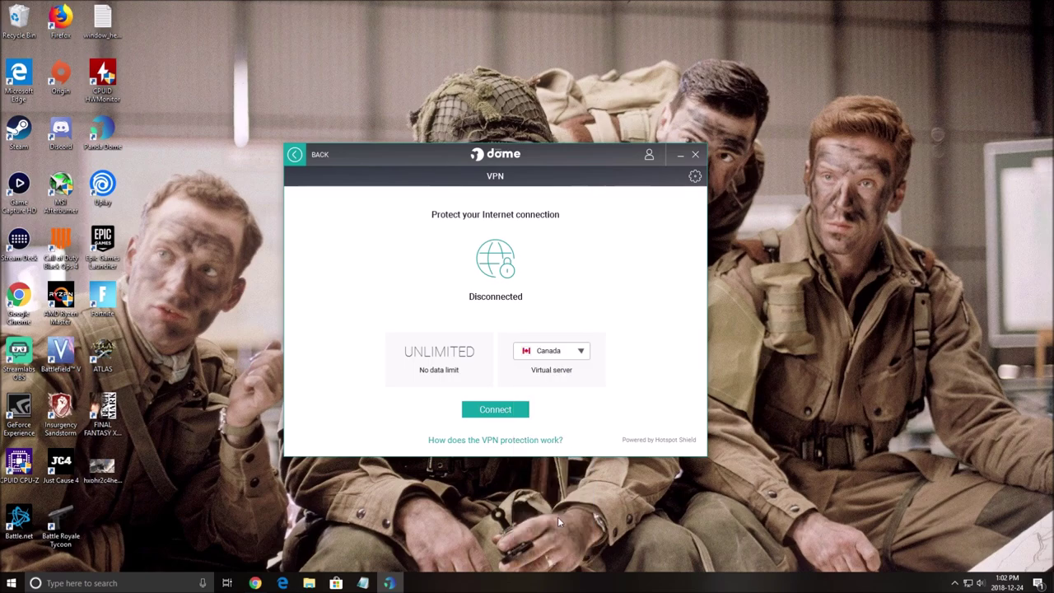
pyautogui.click(511, 409)
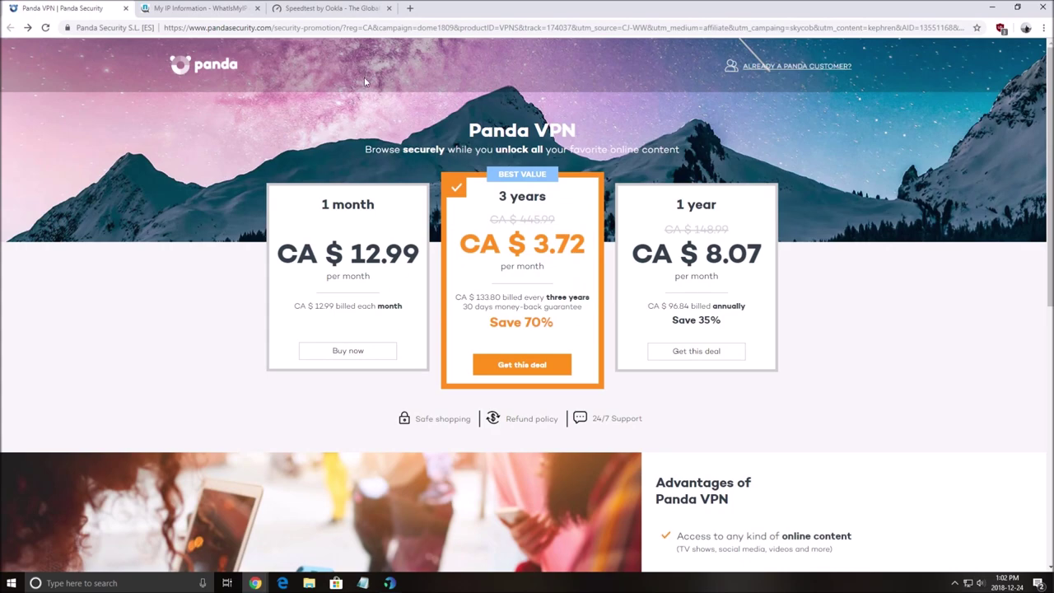
# Reload the My IP Information page in the browser to show the new IP address.
pyautogui.click(198, 8)
pyautogui.click(285, 28)
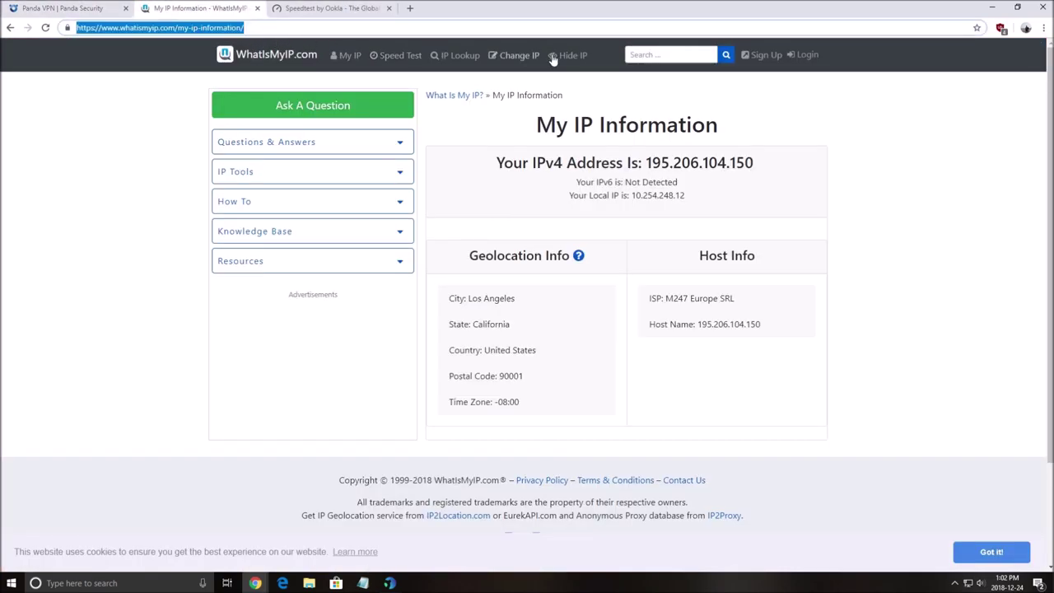
pyautogui.click(650, 206)
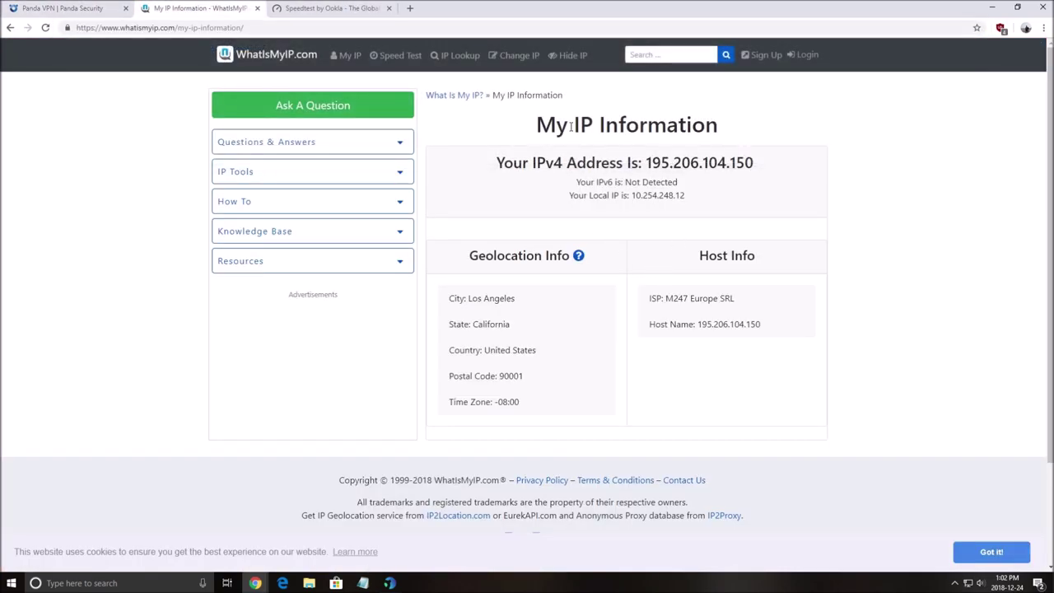
pyautogui.click(355, 26)
pyautogui.press('Return')
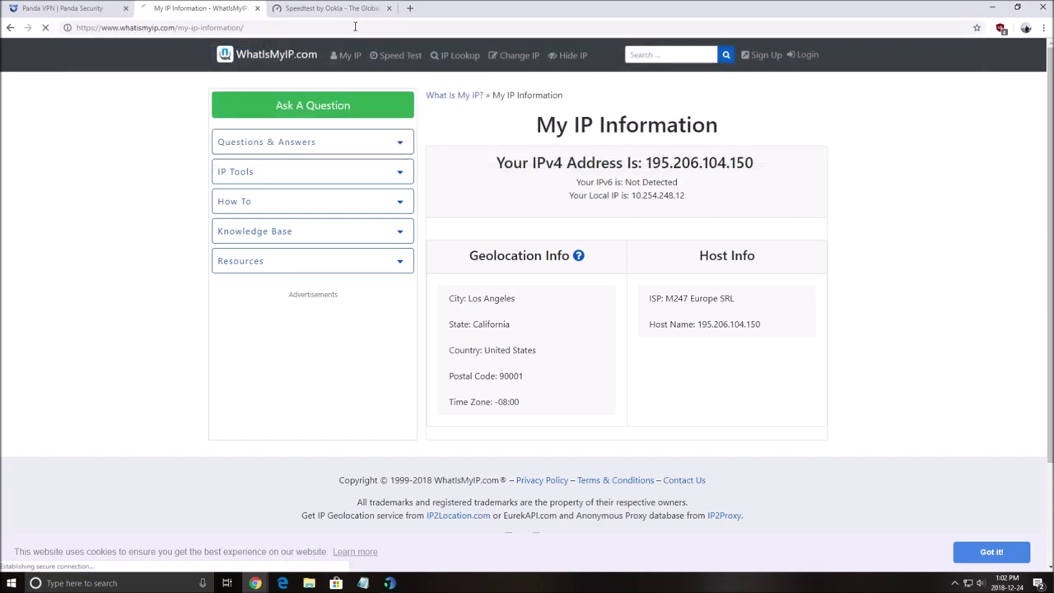
# Highlight the city Montreal and the state Quebec in the IP details.
pyautogui.doubleClick(498, 299)
pyautogui.click(494, 324)
pyautogui.doubleClick(494, 324)
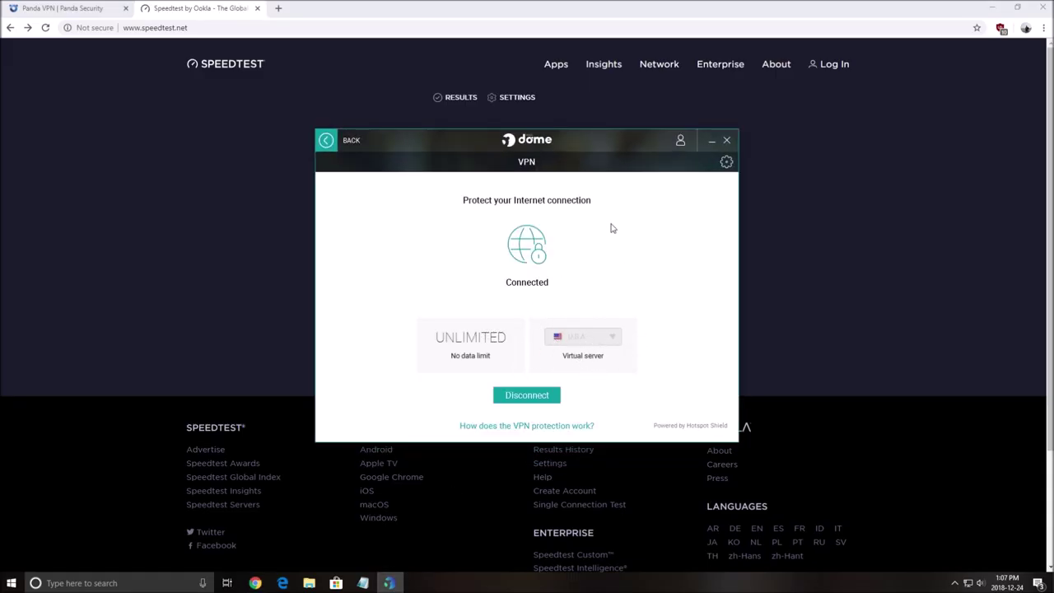
# Move aside and minimize the Dome window, then run the speedtest.net test (21 ms ping, 136.88/18.98 Mbps).
pyautogui.moveTo(611, 139); pyautogui.dragTo(643, 146)
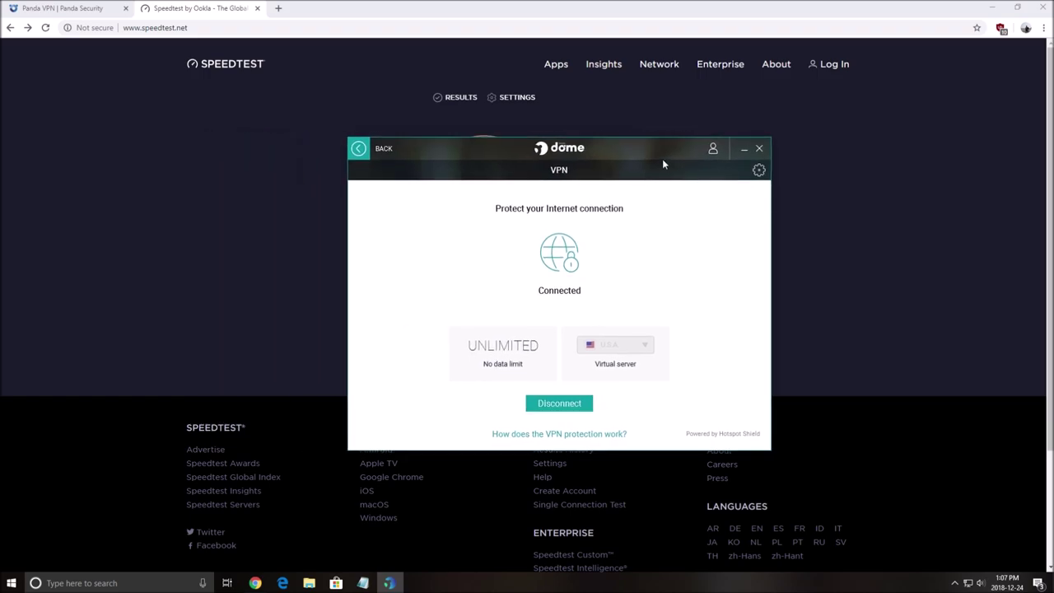
pyautogui.click(743, 148)
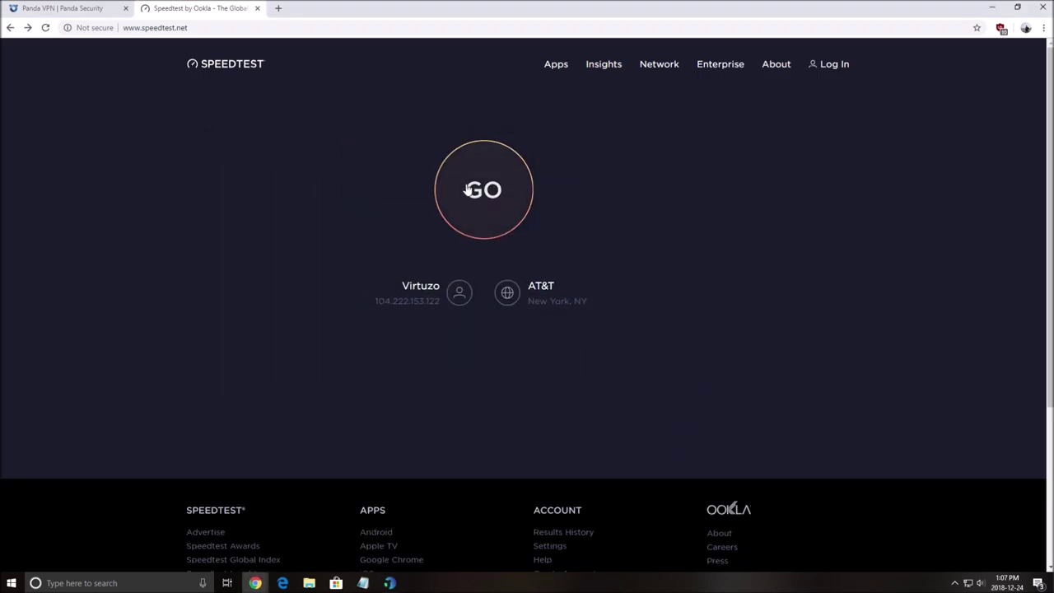
pyautogui.click(471, 189)
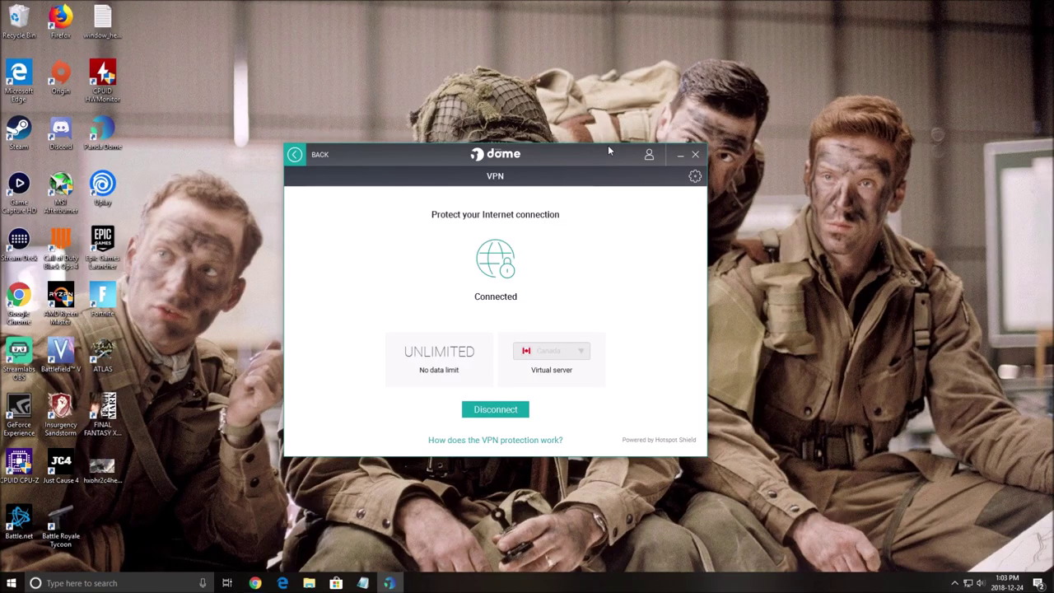
pyautogui.moveTo(608, 145); pyautogui.dragTo(501, 164)
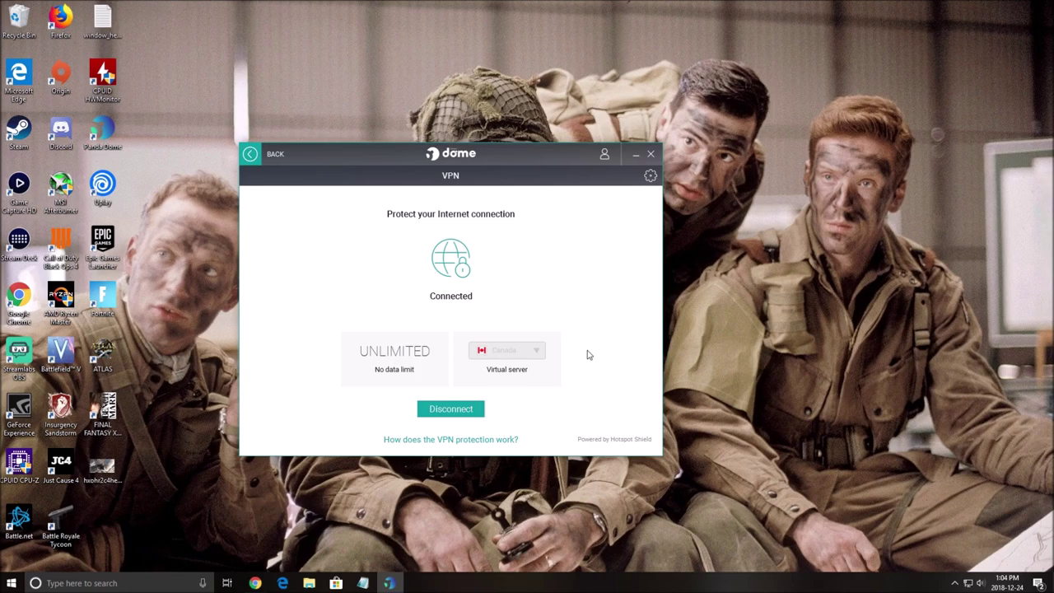
pyautogui.click(650, 176)
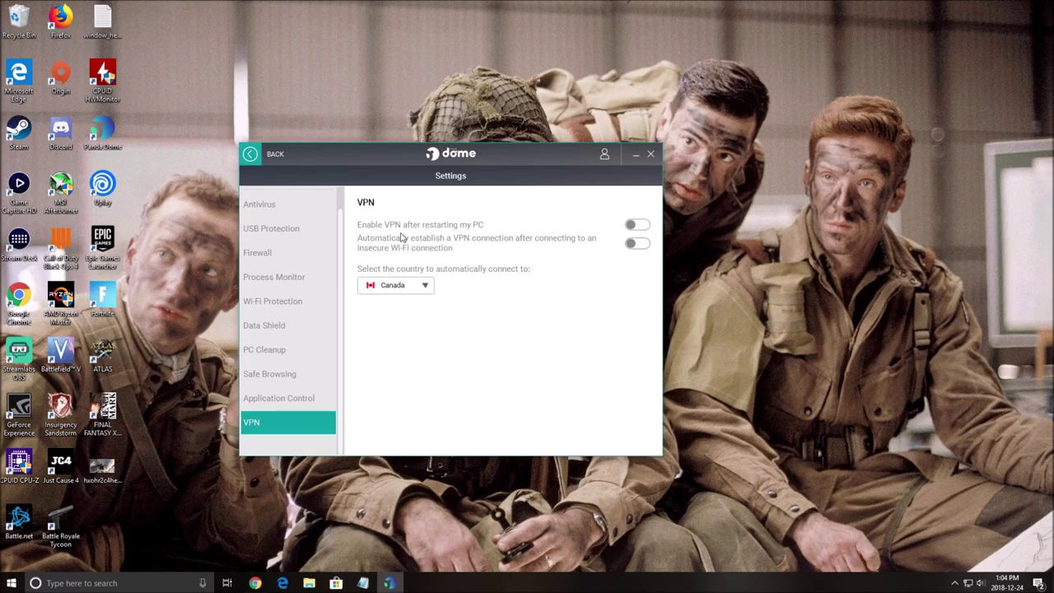
pyautogui.click(249, 154)
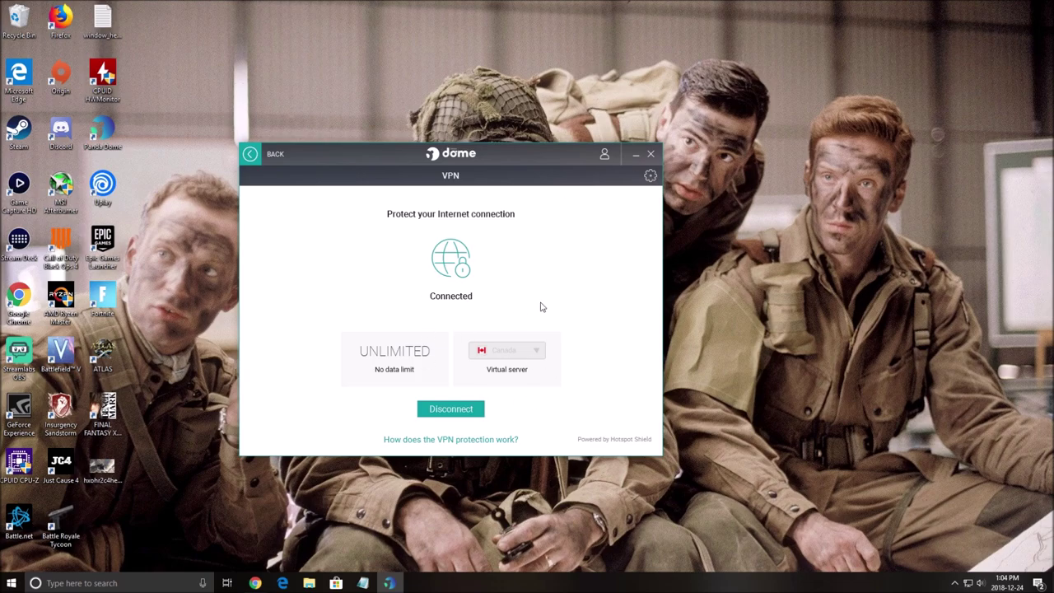
# Show the Panda VPN tab in Chrome and scroll through its CA $ plans and advantages.
pyautogui.click(255, 582)
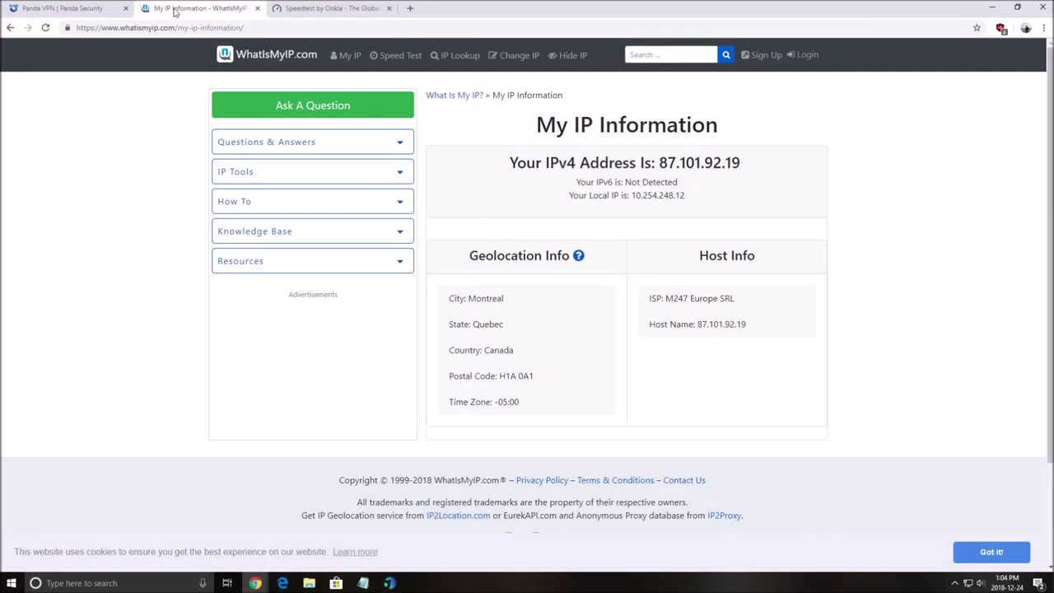
pyautogui.click(108, 10)
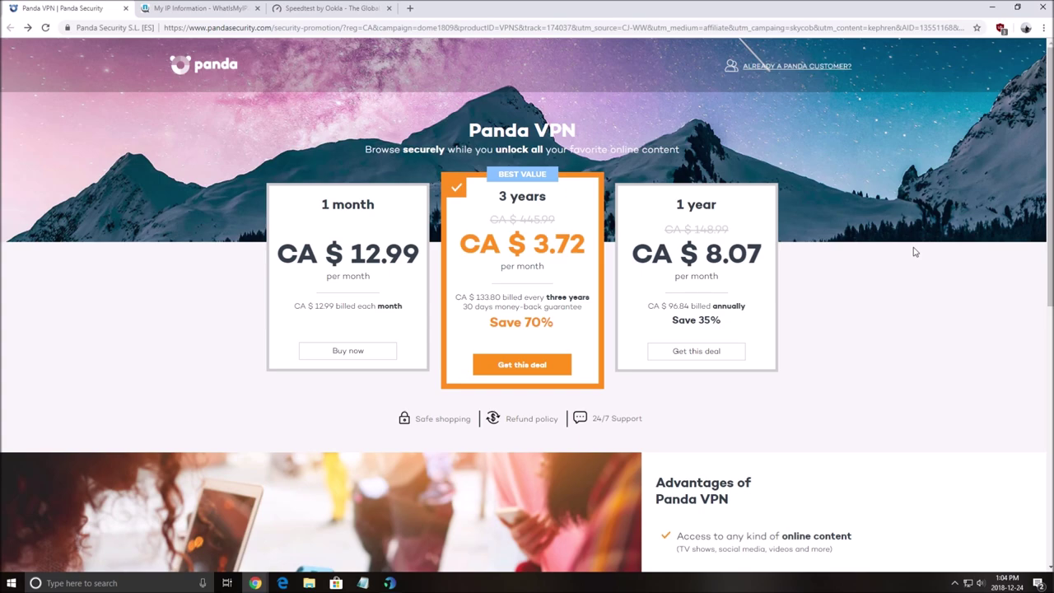
pyautogui.scroll(-1, 927, 300)
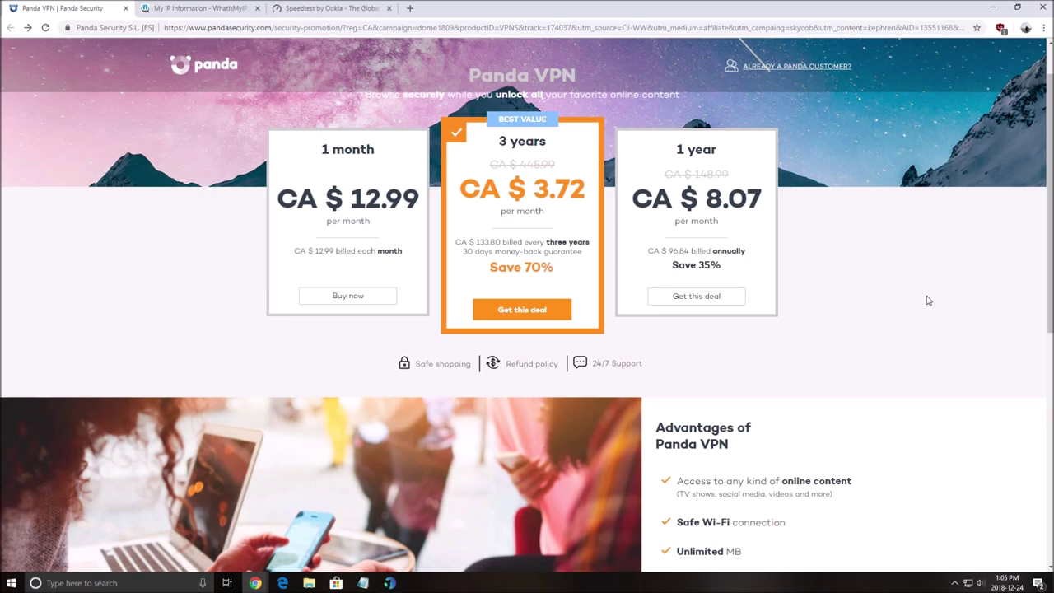
pyautogui.scroll(-3, 885, 299)
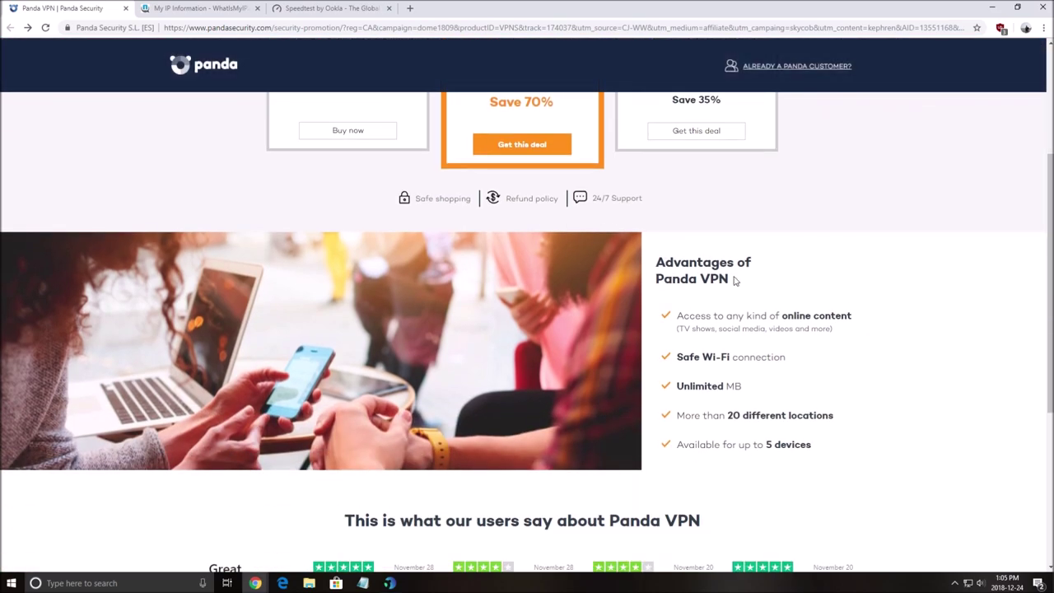
pyautogui.scroll(-1, 754, 359)
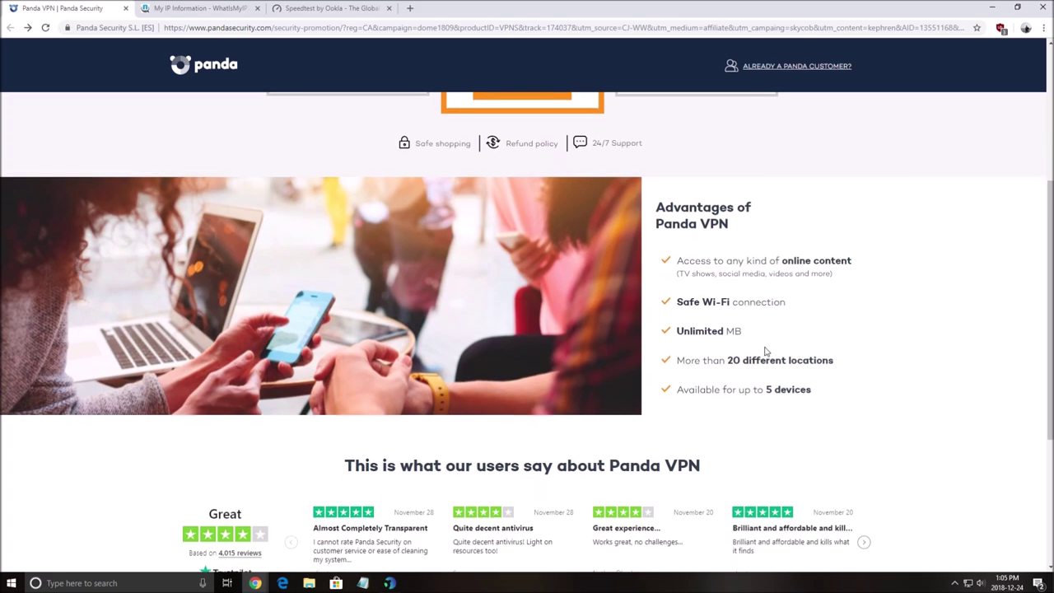
pyautogui.scroll(1, 764, 362)
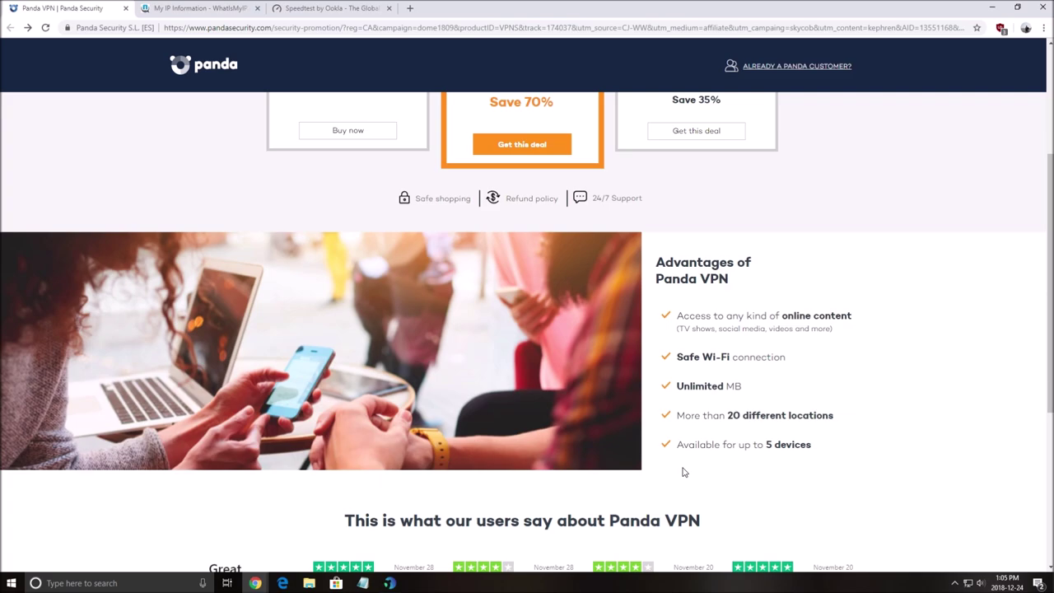
pyautogui.scroll(3, 636, 424)
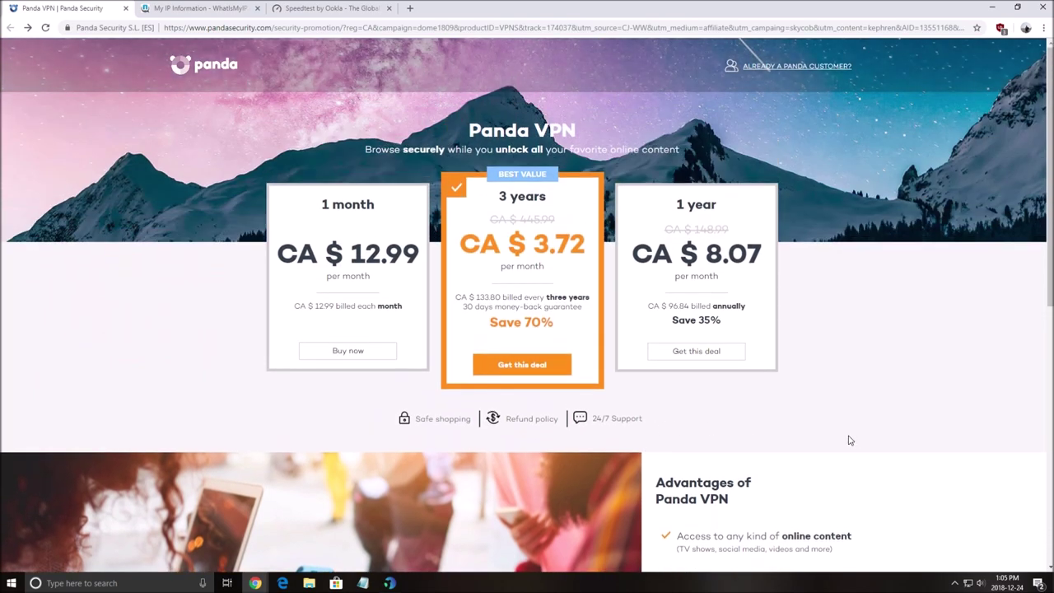